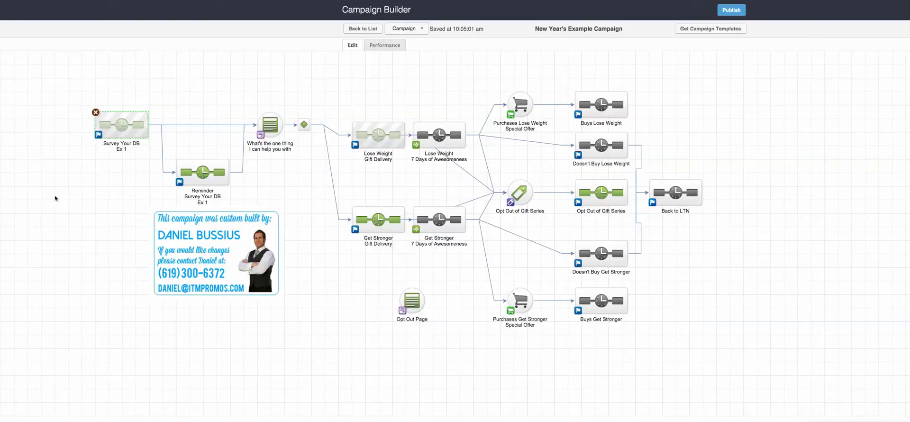
Step: Open the Survey Your DB Email inside the Survey Your DB Ex 1 sequence
{"action": "mouse_move", "coordinate": [119, 122]}
{"action": "left_click_drag", "start_coordinate": [149, 180], "coordinate": [84, 72]}
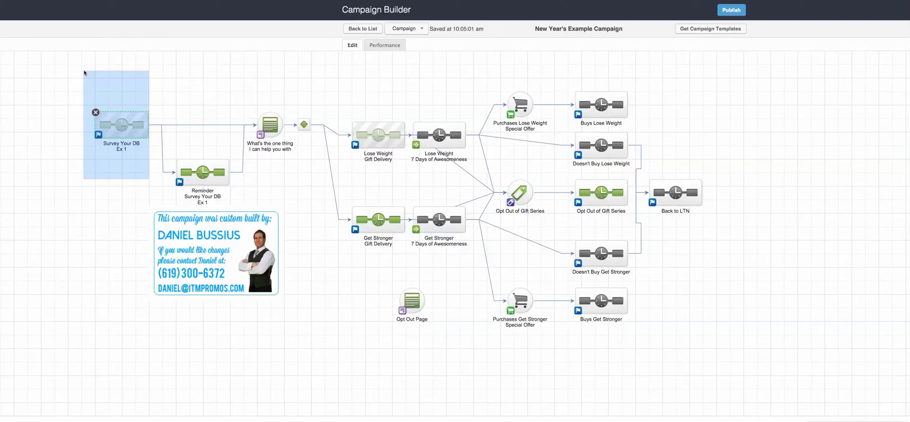
{"action": "double_click", "coordinate": [116, 125]}
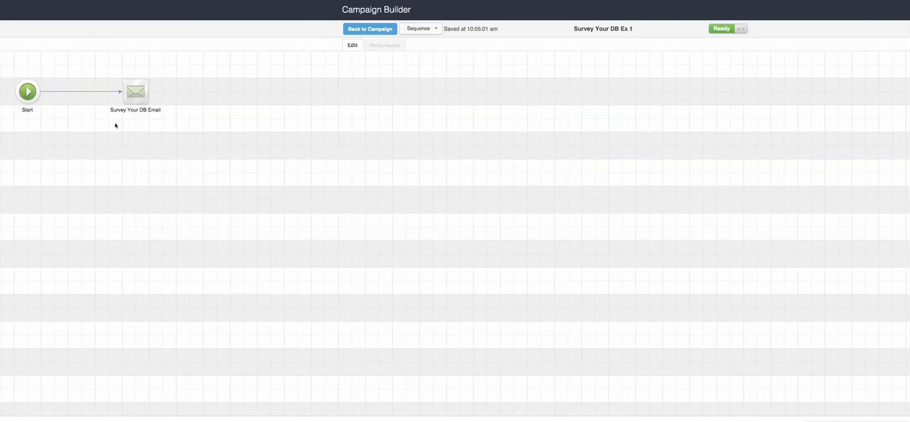
{"action": "double_click", "coordinate": [131, 92]}
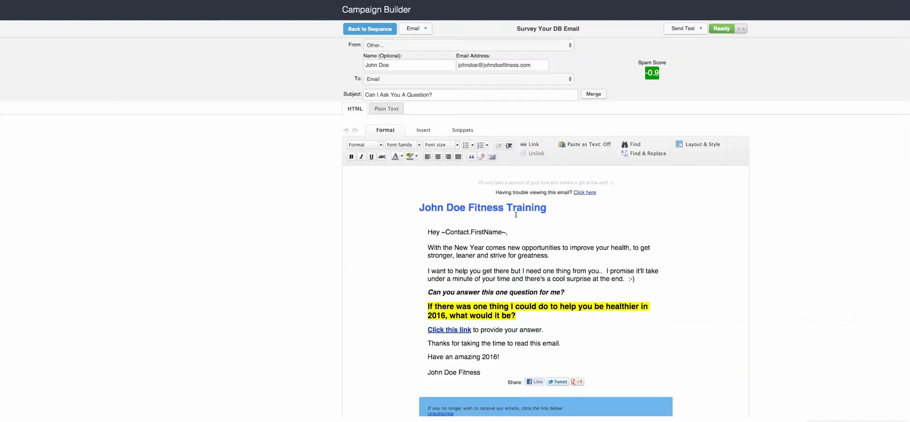
Step: Review the email's one-question line and the paragraph promising a surprise, and return to the campaign canvas
{"action": "mouse_move", "coordinate": [503, 261]}
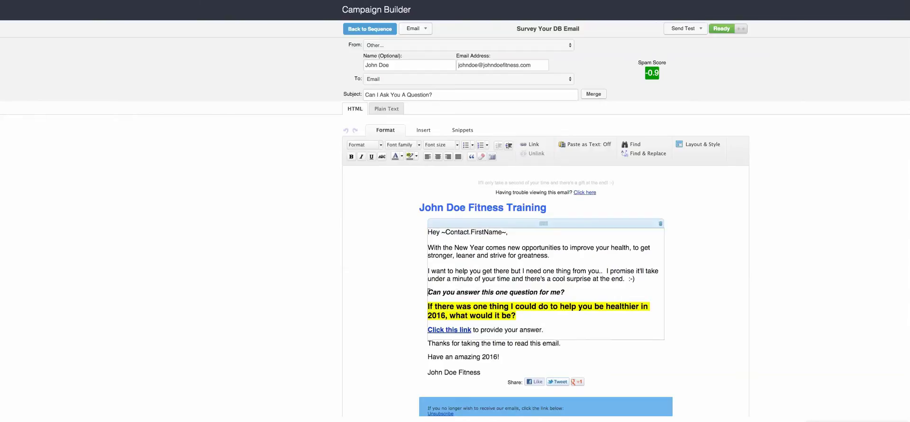
{"action": "left_click_drag", "start_coordinate": [428, 292], "coordinate": [560, 292]}
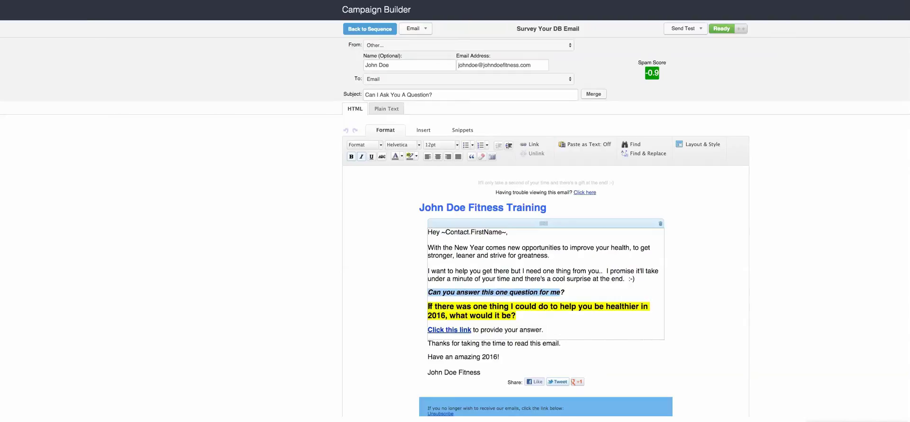
{"action": "left_click", "coordinate": [513, 306]}
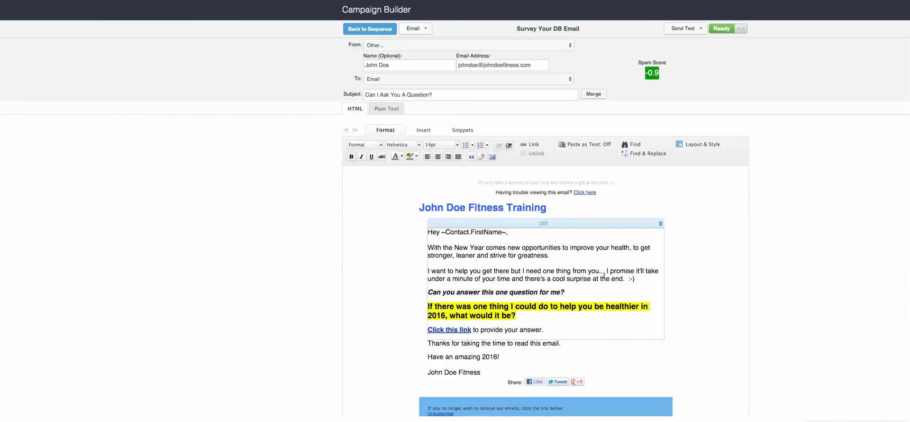
{"action": "left_click_drag", "start_coordinate": [638, 280], "coordinate": [465, 272]}
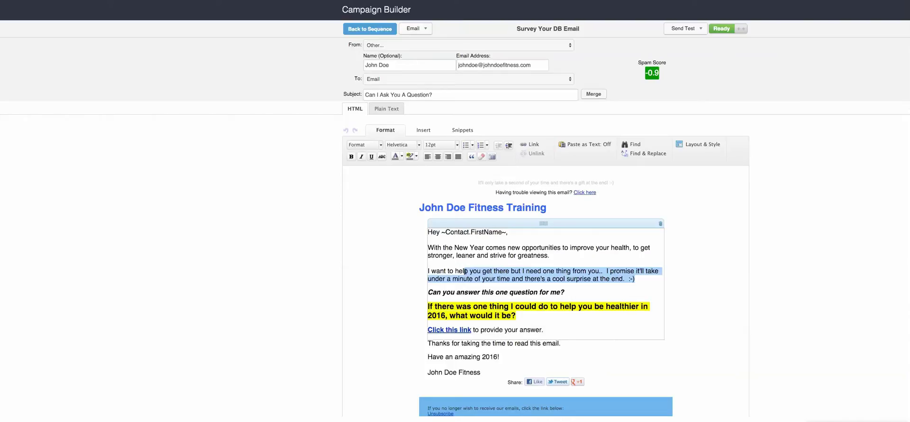
{"action": "left_click", "coordinate": [534, 275]}
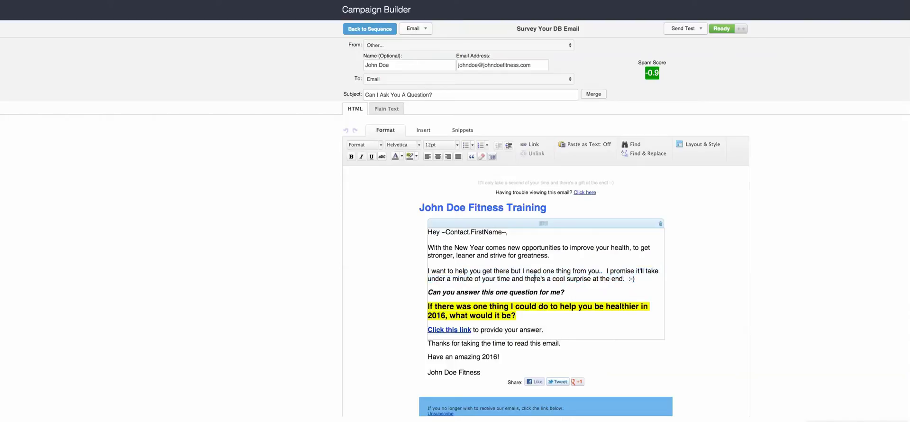
{"action": "left_click", "coordinate": [373, 32]}
{"action": "left_click", "coordinate": [363, 34]}
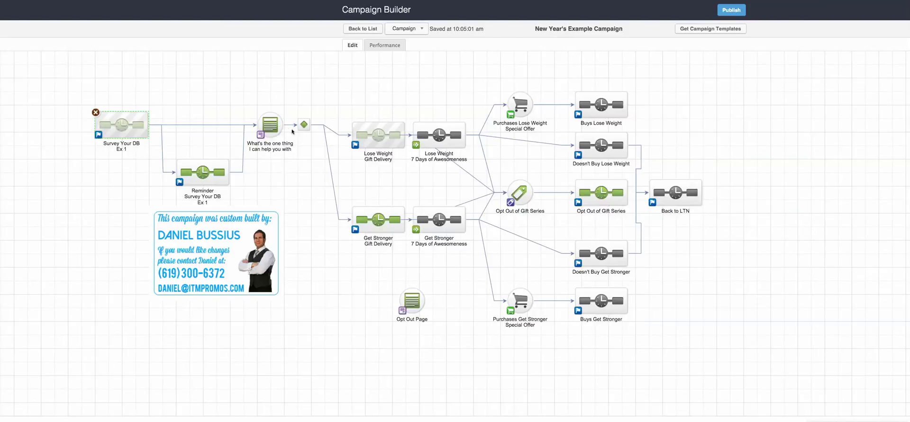
Step: Review the question and answer options in the "What's the one thing I can help you with" web form and return to the campaign
{"action": "left_click_drag", "start_coordinate": [302, 169], "coordinate": [250, 81]}
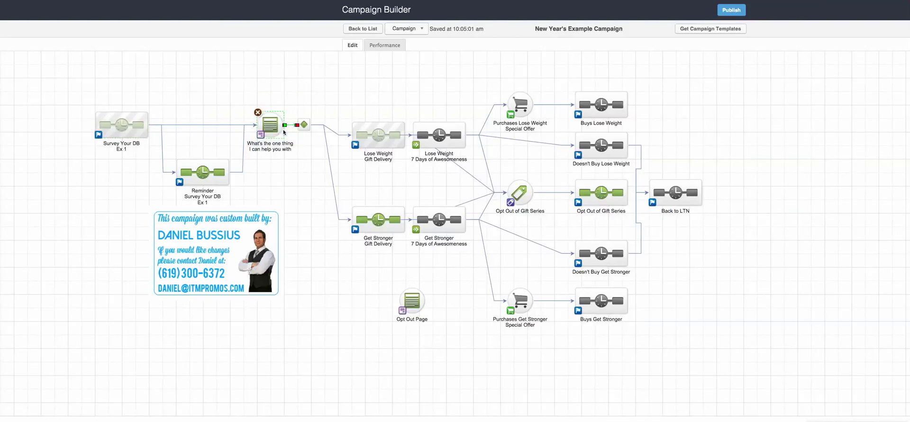
{"action": "double_click", "coordinate": [269, 123]}
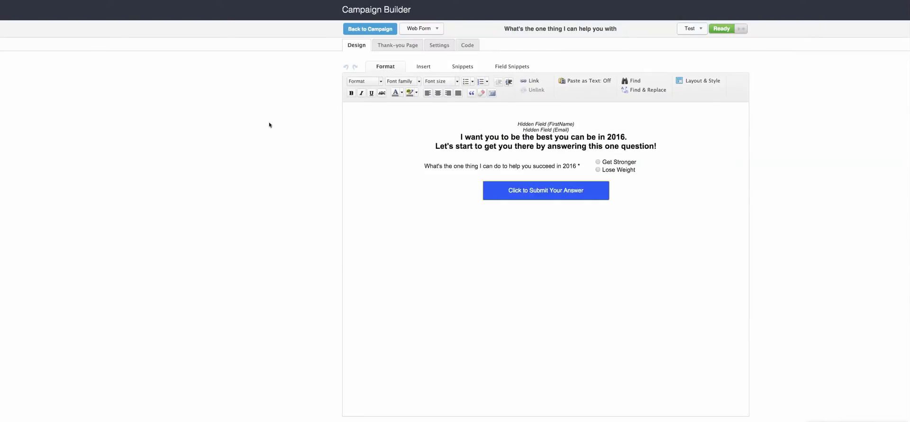
{"action": "mouse_move", "coordinate": [573, 131]}
{"action": "mouse_move", "coordinate": [678, 157]}
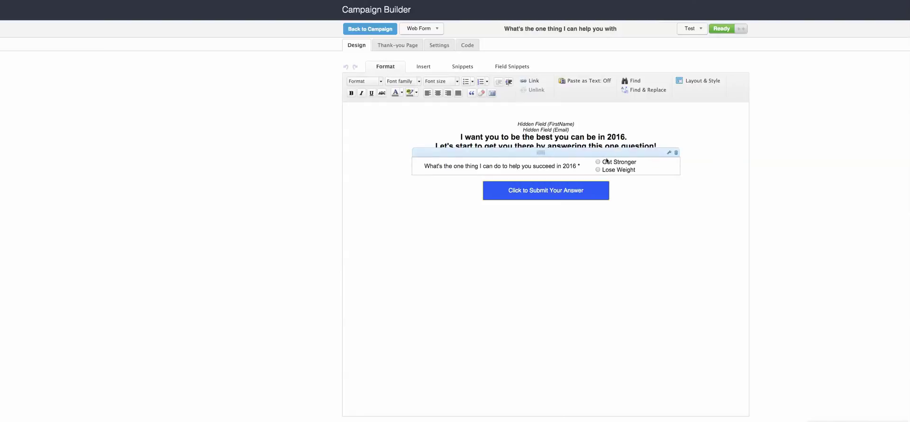
{"action": "left_click", "coordinate": [370, 30]}
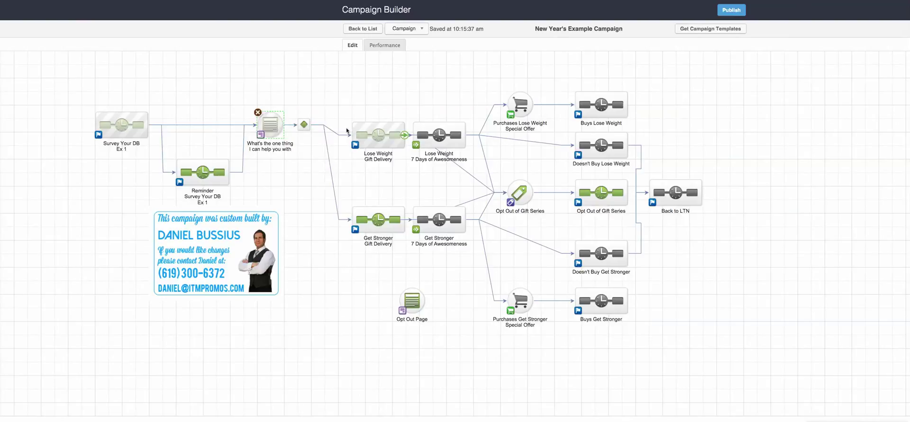
Step: Trace the campaign paths by highlighting each Gift Delivery sequence and the Survey Your DB Ex 1 sequence
{"action": "left_click_drag", "start_coordinate": [402, 170], "coordinate": [370, 100]}
{"action": "left_click_drag", "start_coordinate": [388, 262], "coordinate": [364, 182]}
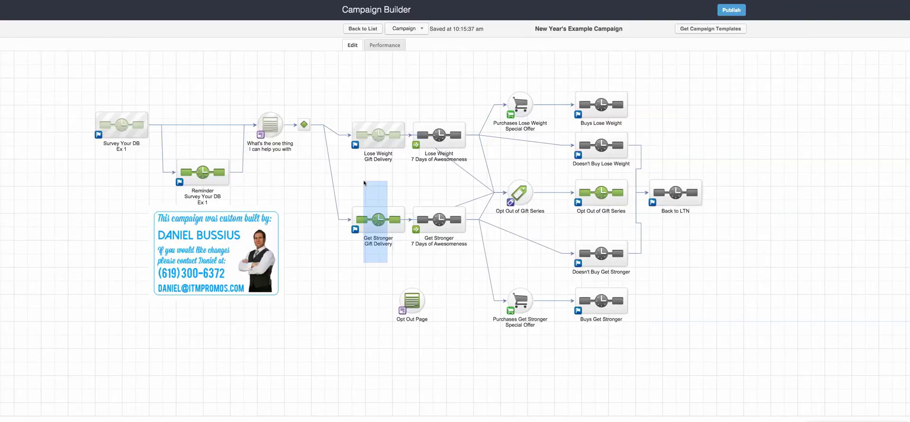
{"action": "left_click_drag", "start_coordinate": [364, 183], "coordinate": [364, 182]}
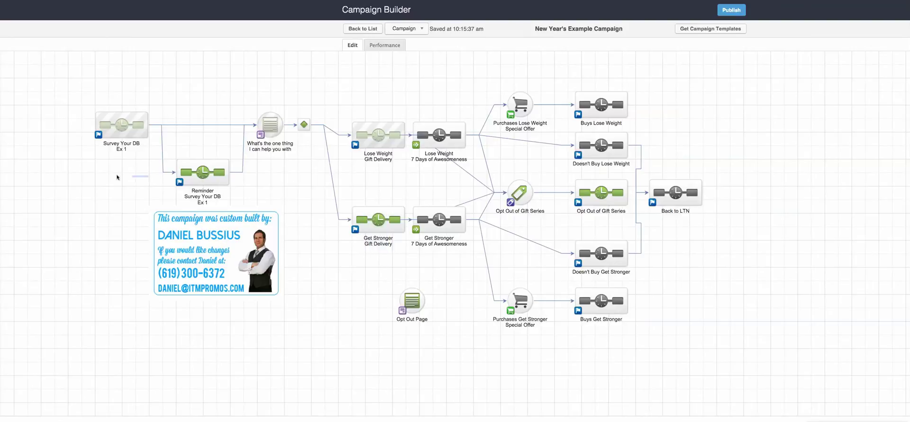
{"action": "left_click_drag", "start_coordinate": [116, 175], "coordinate": [89, 84]}
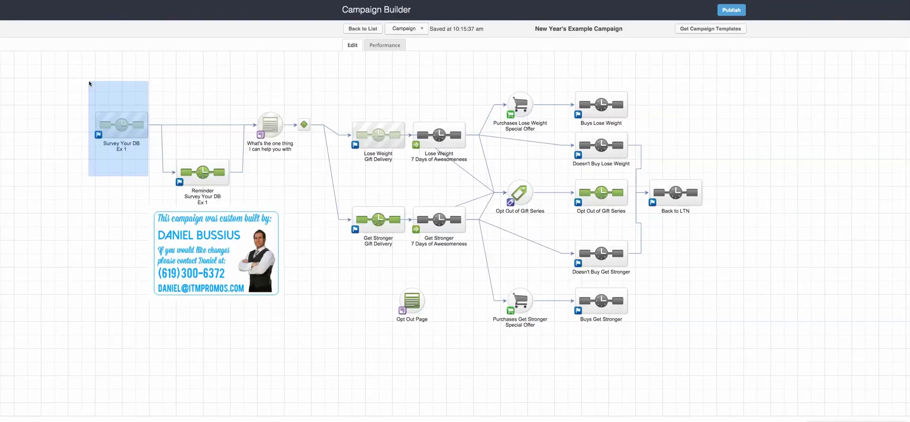
{"action": "left_click_drag", "start_coordinate": [89, 83], "coordinate": [89, 82]}
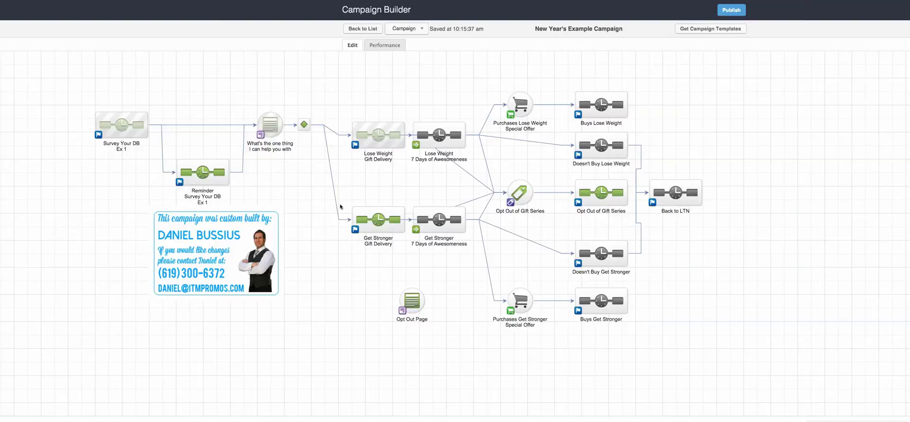
Step: Examine the Lose Weight and Get Stronger Gift Delivery sequences, together and separately
{"action": "left_click_drag", "start_coordinate": [402, 268], "coordinate": [343, 78]}
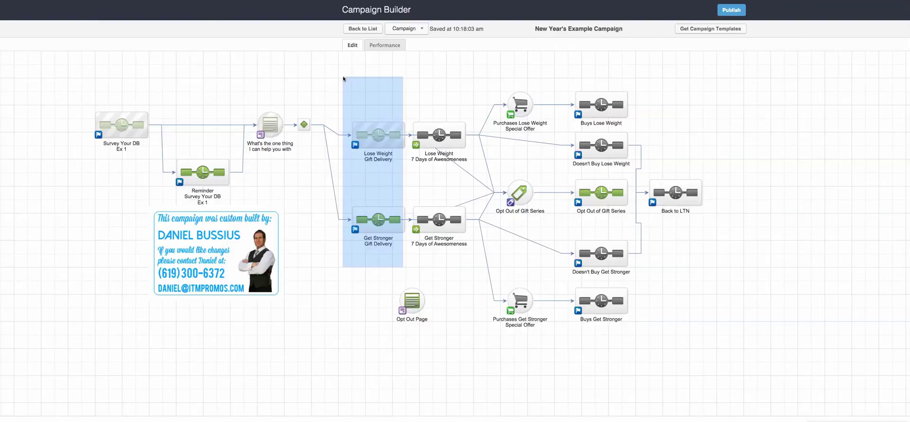
{"action": "left_click_drag", "start_coordinate": [343, 78], "coordinate": [344, 82]}
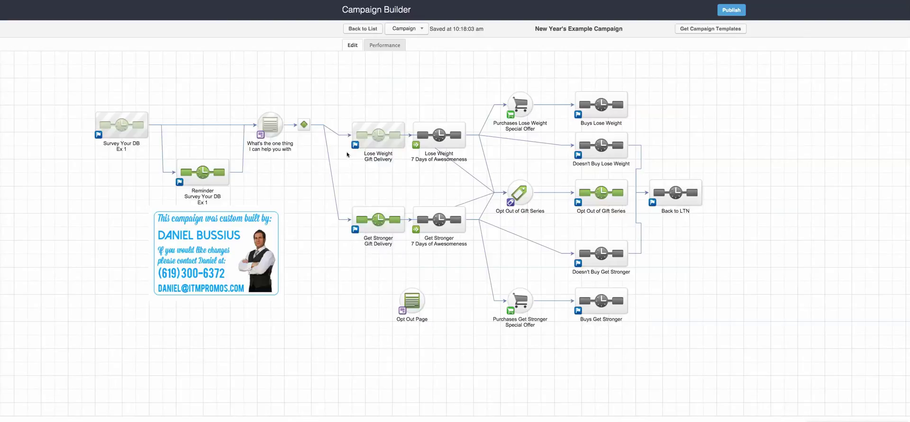
{"action": "left_click_drag", "start_coordinate": [335, 112], "coordinate": [409, 171]}
{"action": "left_click_drag", "start_coordinate": [348, 192], "coordinate": [403, 247]}
{"action": "left_click_drag", "start_coordinate": [355, 267], "coordinate": [400, 287]}
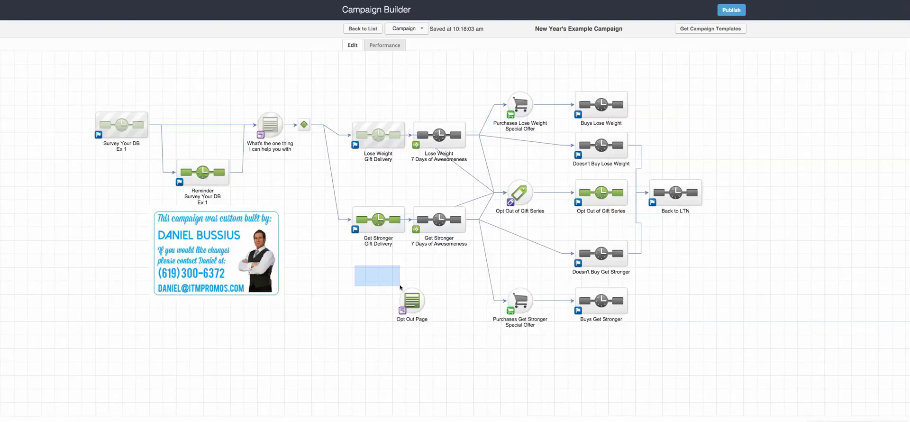
{"action": "left_click_drag", "start_coordinate": [400, 286], "coordinate": [400, 286]}
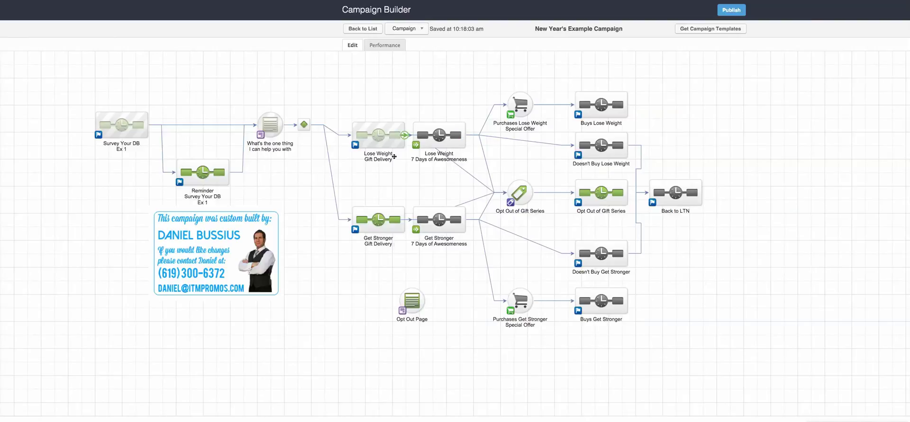
{"action": "mouse_move", "coordinate": [374, 224]}
{"action": "left_click_drag", "start_coordinate": [400, 183], "coordinate": [365, 88]}
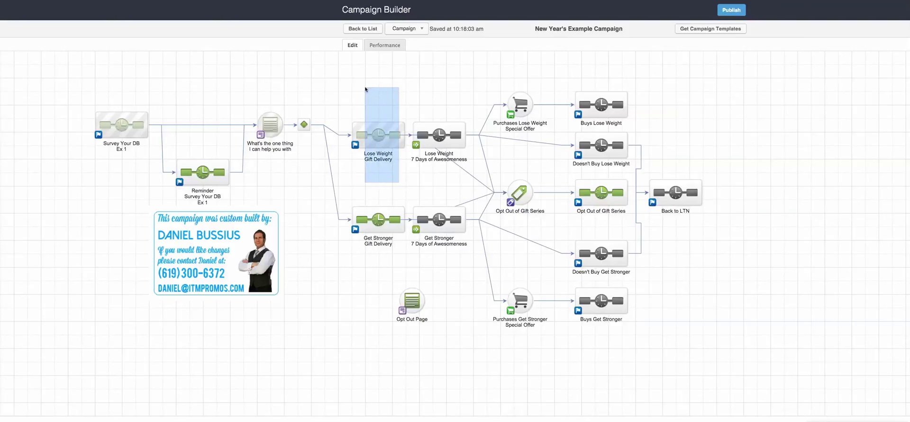
{"action": "left_click_drag", "start_coordinate": [364, 89], "coordinate": [365, 88]}
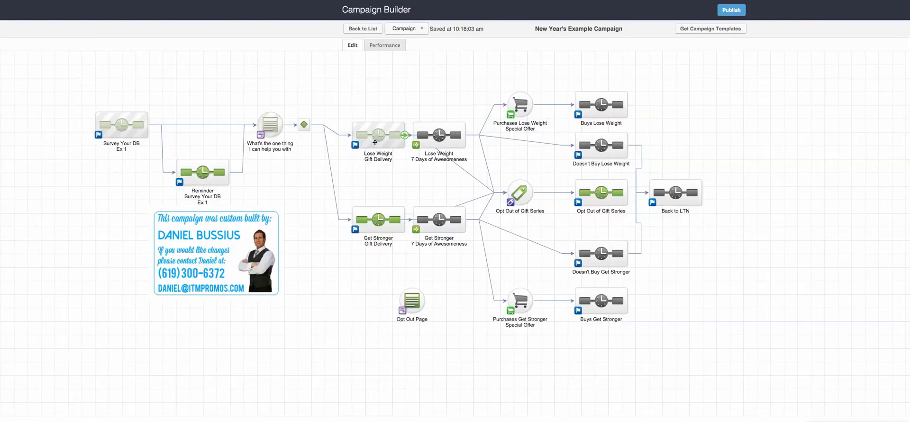
Step: Highlight both 7 Days of Awesomeness sequences and the two Gift Delivery sequences that feed them
{"action": "left_click_drag", "start_coordinate": [412, 92], "coordinate": [474, 270]}
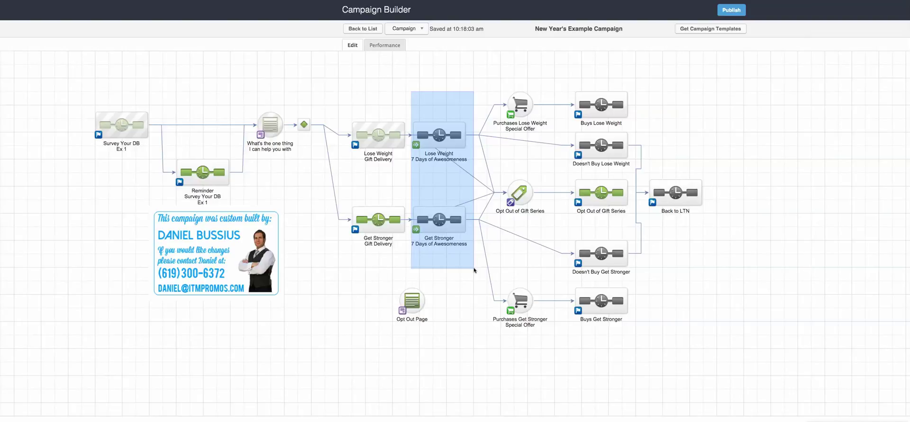
{"action": "left_click_drag", "start_coordinate": [474, 270], "coordinate": [475, 247]}
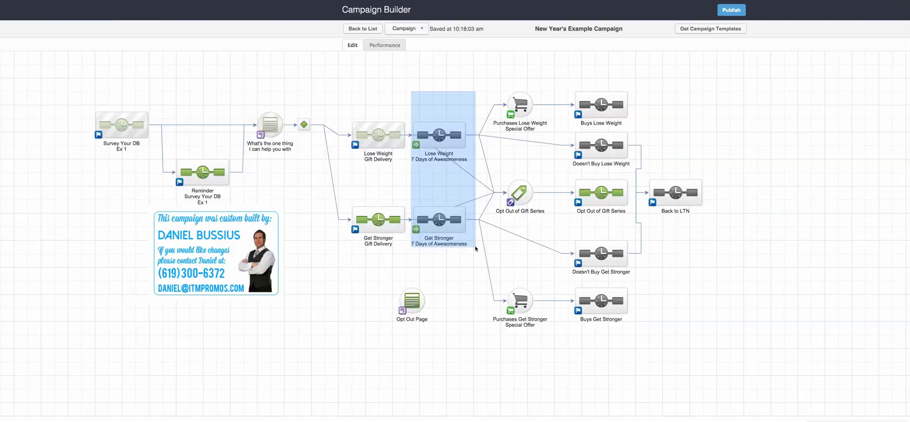
{"action": "left_click_drag", "start_coordinate": [475, 248], "coordinate": [475, 248]}
{"action": "left_click_drag", "start_coordinate": [410, 270], "coordinate": [337, 71]}
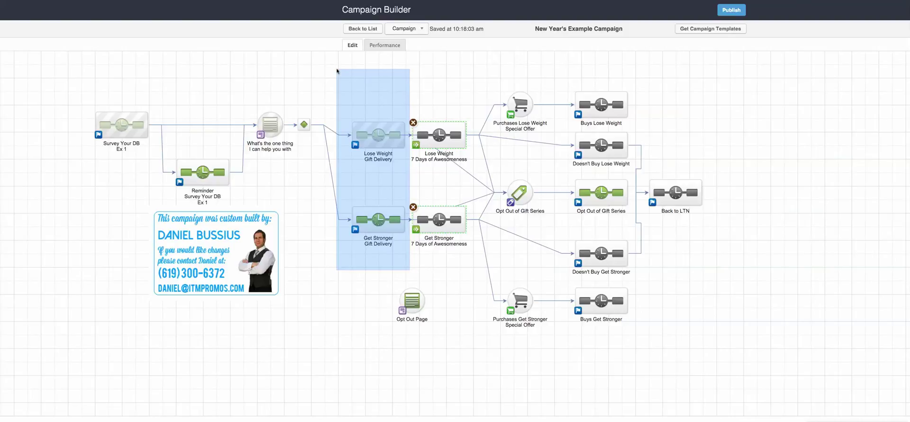
{"action": "left_click_drag", "start_coordinate": [336, 70], "coordinate": [336, 70]}
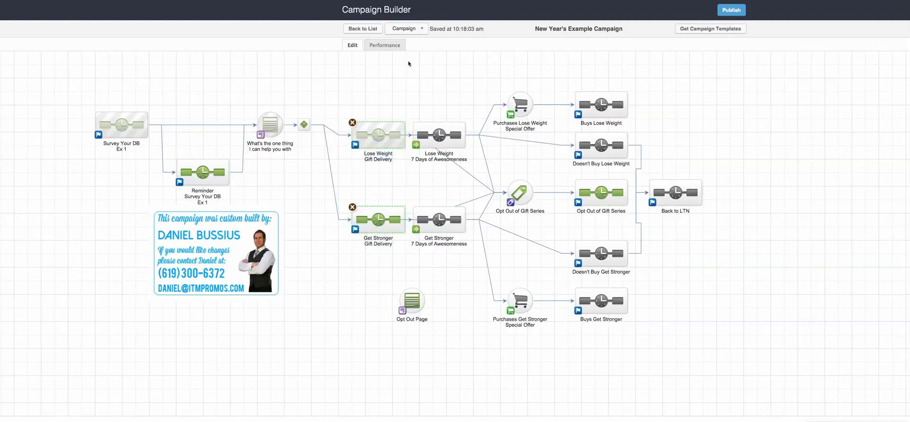
Step: Compare the Lose Weight Gift Delivery sequence with the 7 Days of Awesomeness sequence that follows it
{"action": "left_click_drag", "start_coordinate": [409, 91], "coordinate": [477, 278]}
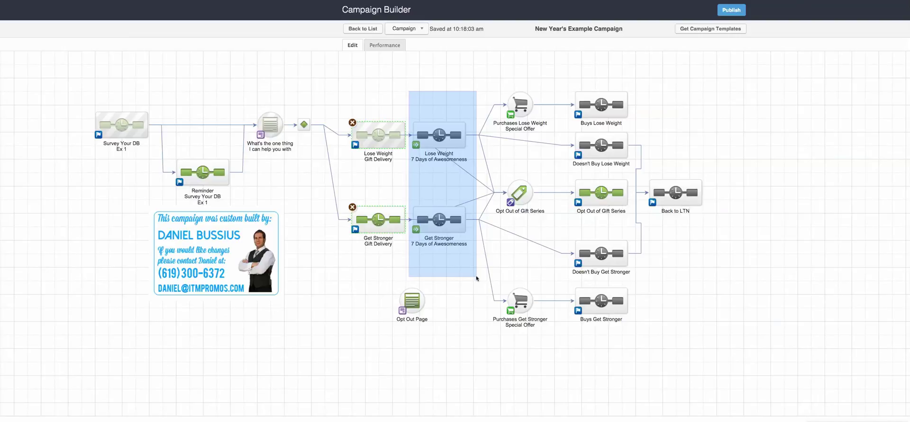
{"action": "left_click_drag", "start_coordinate": [476, 279], "coordinate": [345, 166]}
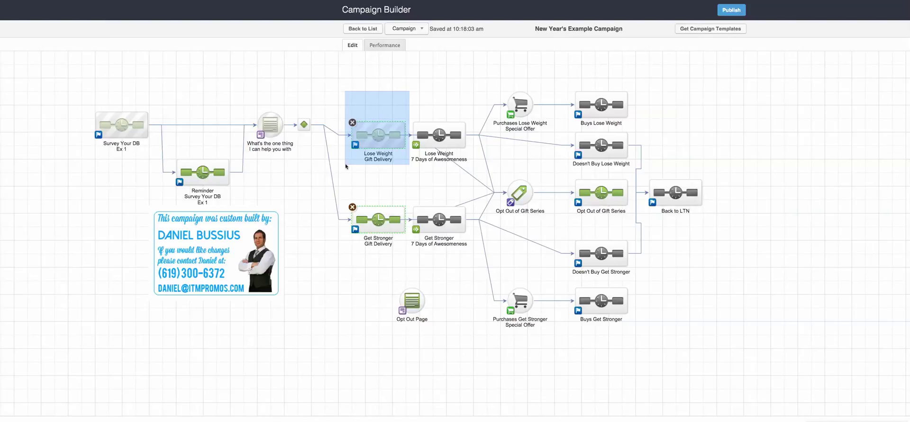
{"action": "left_click_drag", "start_coordinate": [346, 166], "coordinate": [481, 175]}
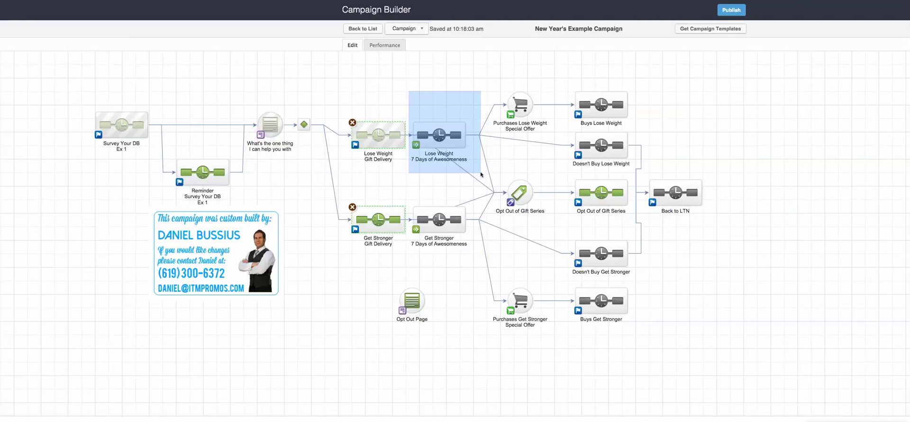
{"action": "left_click_drag", "start_coordinate": [481, 174], "coordinate": [478, 175]}
{"action": "left_click_drag", "start_coordinate": [479, 174], "coordinate": [343, 175]}
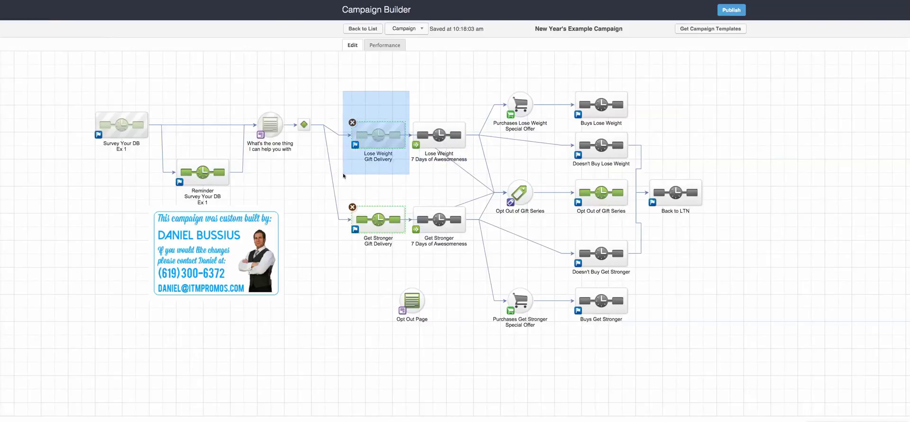
{"action": "left_click_drag", "start_coordinate": [343, 176], "coordinate": [347, 160]}
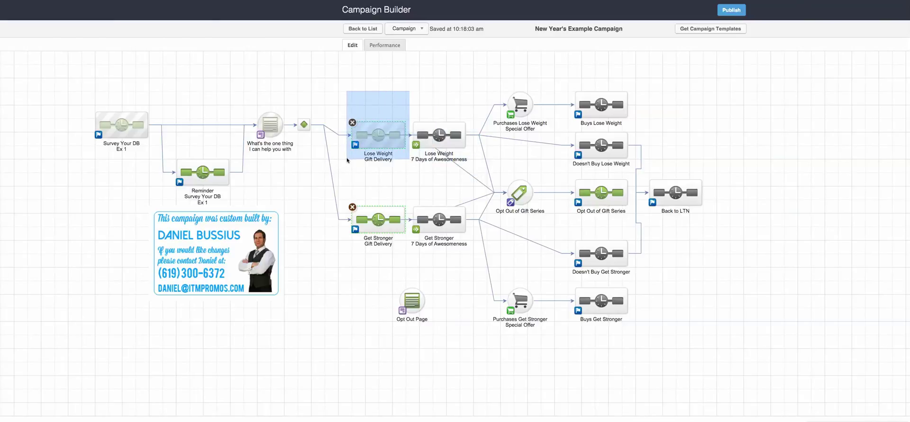
{"action": "left_click_drag", "start_coordinate": [347, 160], "coordinate": [478, 167]}
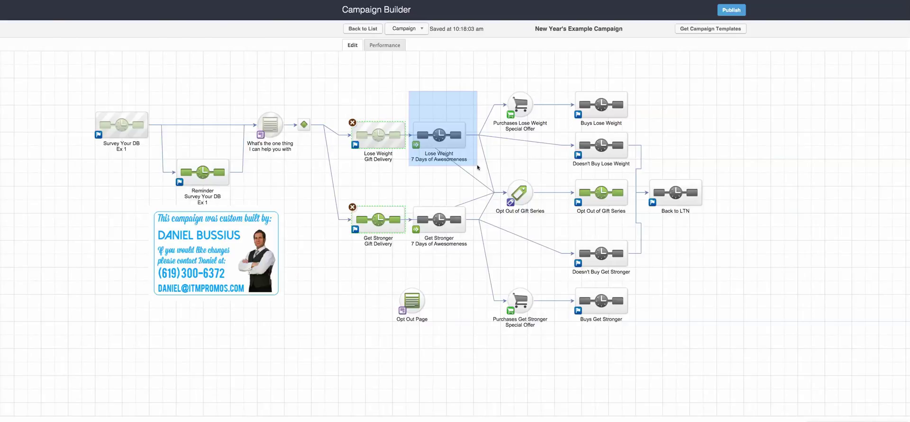
{"action": "left_click_drag", "start_coordinate": [478, 167], "coordinate": [478, 167]}
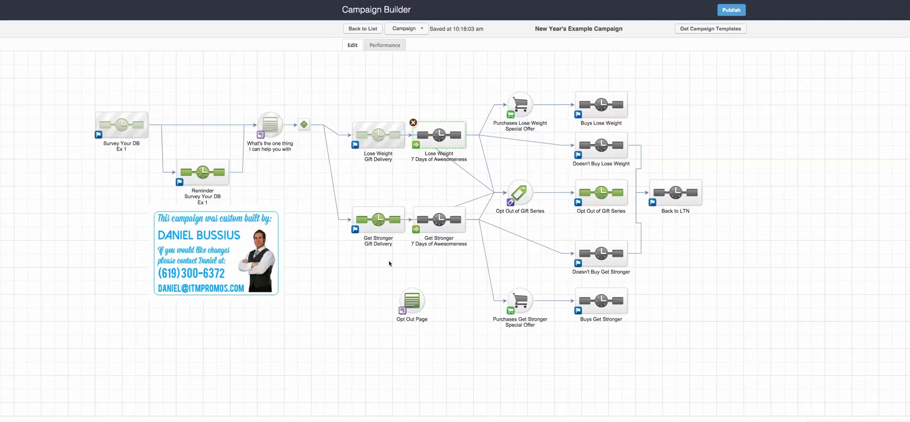
Step: Trace the link from the Get Stronger Gift Delivery sequence to its 7 Days of Awesomeness sequence, after the matching Lose Weight link
{"action": "left_click_drag", "start_coordinate": [362, 170], "coordinate": [452, 88]}
{"action": "left_click_drag", "start_coordinate": [348, 190], "coordinate": [473, 263]}
{"action": "left_click_drag", "start_coordinate": [473, 264], "coordinate": [406, 264]}
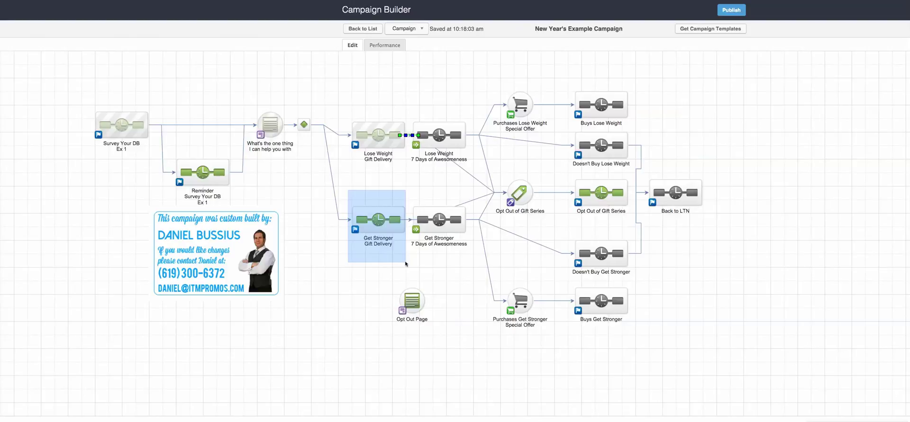
{"action": "left_click_drag", "start_coordinate": [405, 263], "coordinate": [472, 251]}
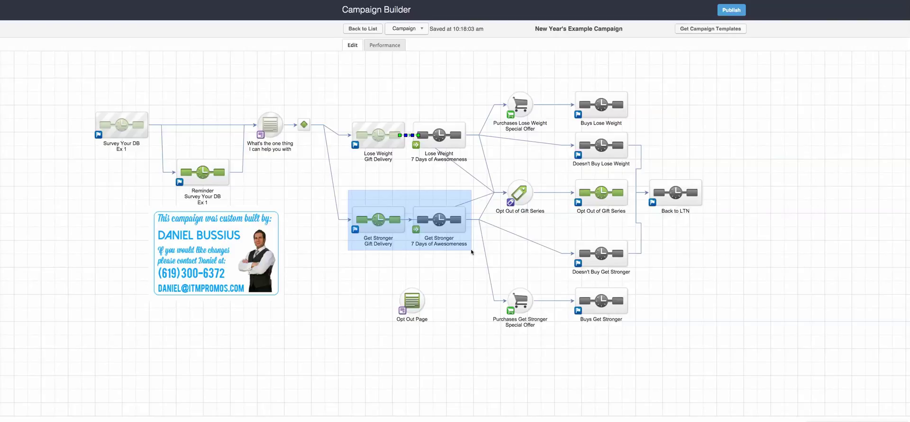
{"action": "left_click_drag", "start_coordinate": [472, 251], "coordinate": [471, 252]}
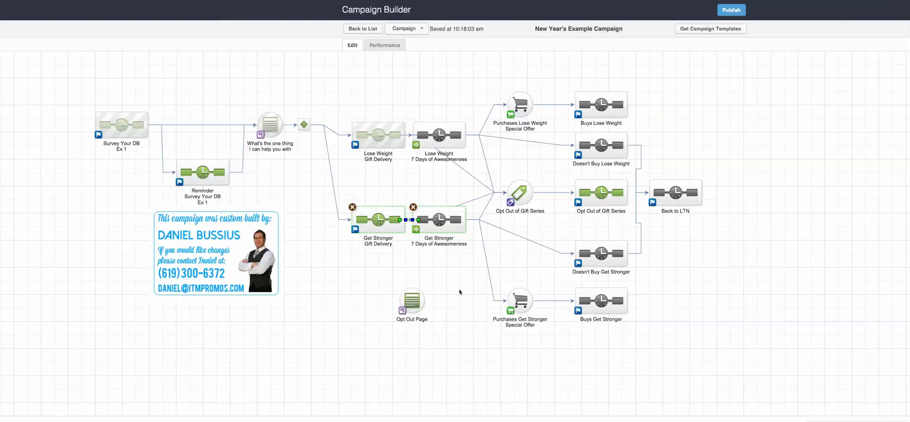
Step: Highlight the Lose Weight and Get Stronger 7 Days of Awesomeness sequences together
{"action": "left_click_drag", "start_coordinate": [453, 273], "coordinate": [420, 90]}
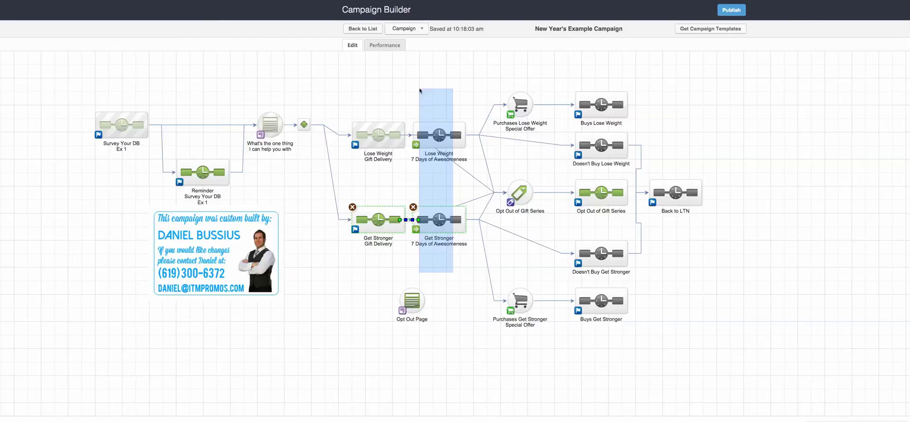
{"action": "left_click_drag", "start_coordinate": [420, 90], "coordinate": [419, 173]}
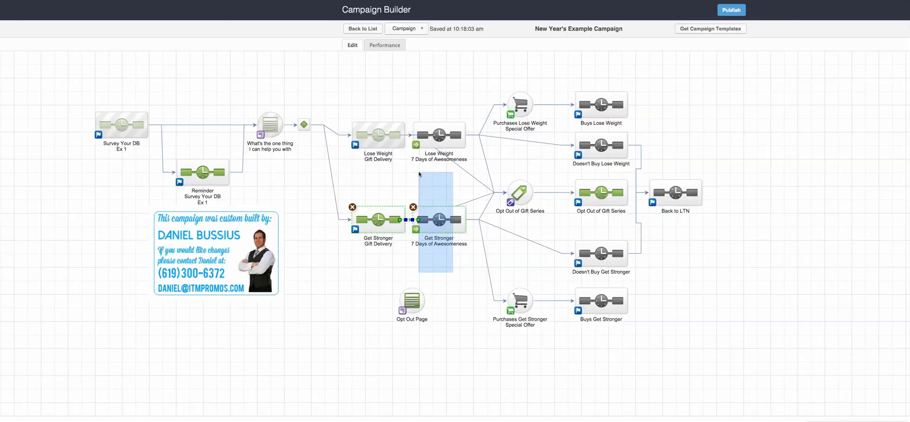
{"action": "left_click_drag", "start_coordinate": [419, 174], "coordinate": [432, 94]}
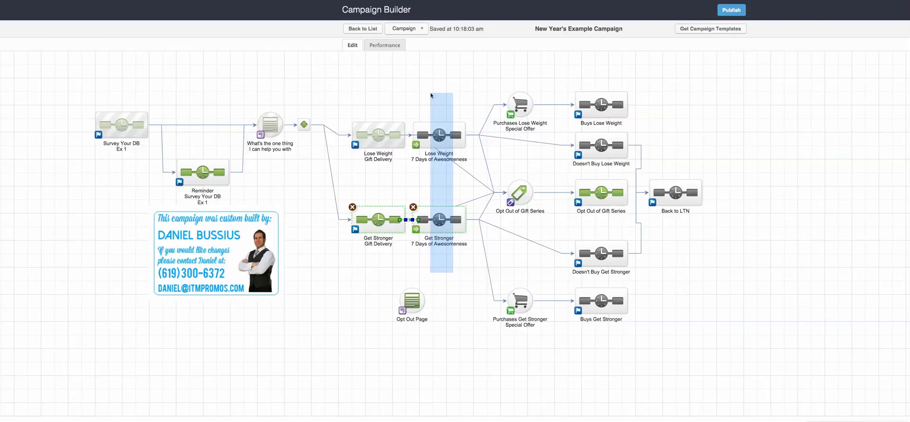
{"action": "left_click_drag", "start_coordinate": [431, 95], "coordinate": [431, 94]}
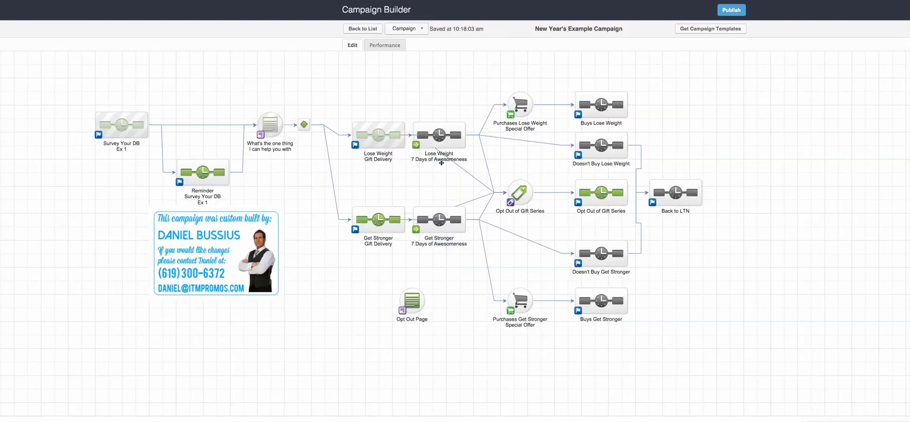
Step: Examine the Get Stronger sequences, both special offer purchase goals, and the Survey Your DB Ex 1 sequence
{"action": "left_click_drag", "start_coordinate": [474, 168], "coordinate": [346, 260]}
{"action": "left_click_drag", "start_coordinate": [557, 345], "coordinate": [468, 261]}
{"action": "left_click_drag", "start_coordinate": [475, 64], "coordinate": [558, 164]}
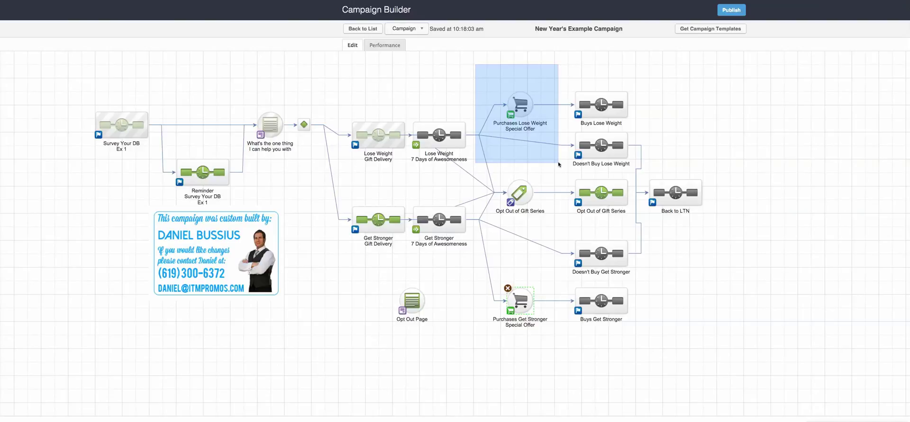
{"action": "left_click_drag", "start_coordinate": [558, 164], "coordinate": [559, 164]}
{"action": "left_click_drag", "start_coordinate": [75, 97], "coordinate": [150, 162]}
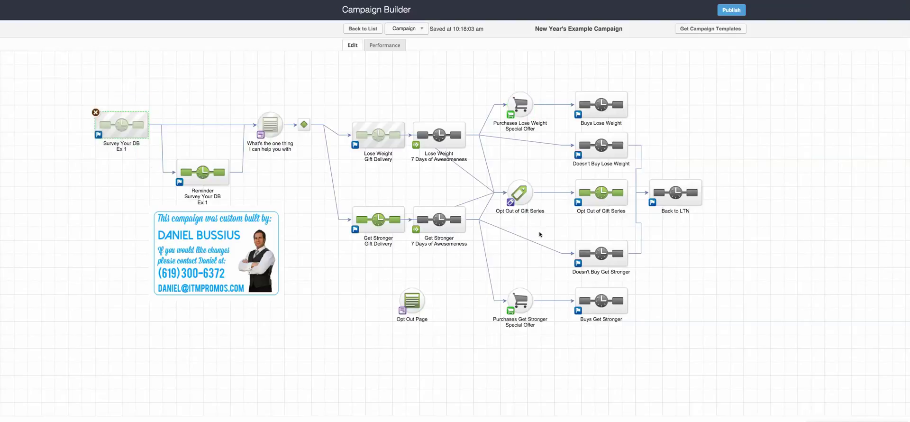
Step: Compare the Buys Lose Weight and Doesn't Buy Lose Weight sequences, focusing on the non-buyer path
{"action": "left_click_drag", "start_coordinate": [557, 83], "coordinate": [691, 130]}
{"action": "left_click_drag", "start_coordinate": [557, 131], "coordinate": [695, 171]}
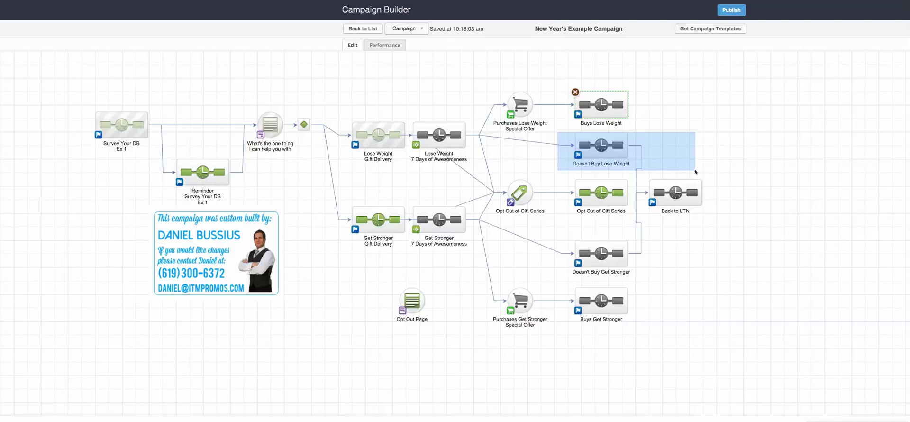
{"action": "left_click_drag", "start_coordinate": [695, 171], "coordinate": [695, 172]}
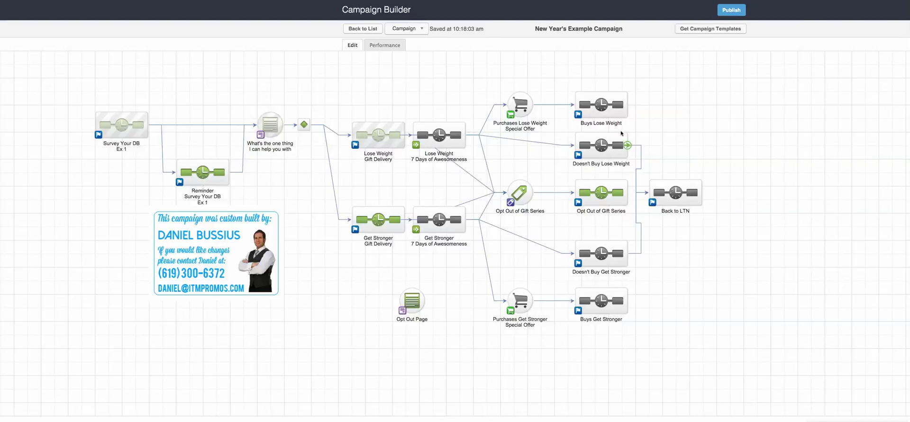
{"action": "left_click", "coordinate": [603, 155]}
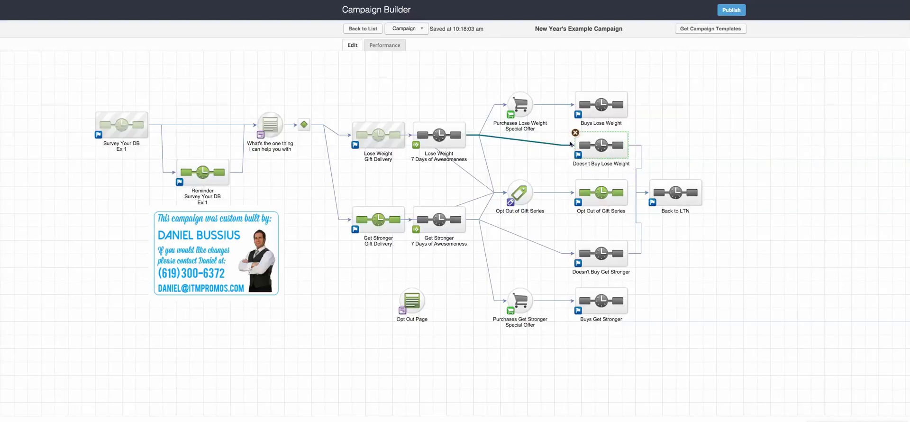
{"action": "left_click_drag", "start_coordinate": [565, 131], "coordinate": [668, 175]}
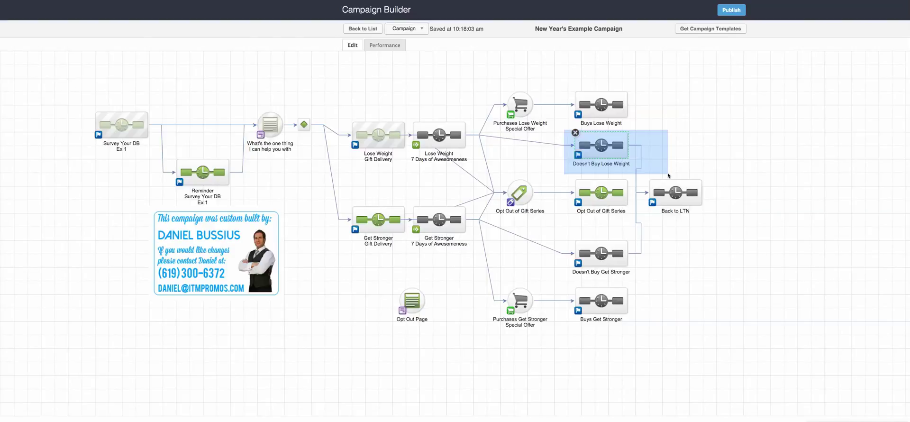
{"action": "left_click_drag", "start_coordinate": [668, 175], "coordinate": [660, 175]}
{"action": "left_click_drag", "start_coordinate": [660, 175], "coordinate": [612, 163]}
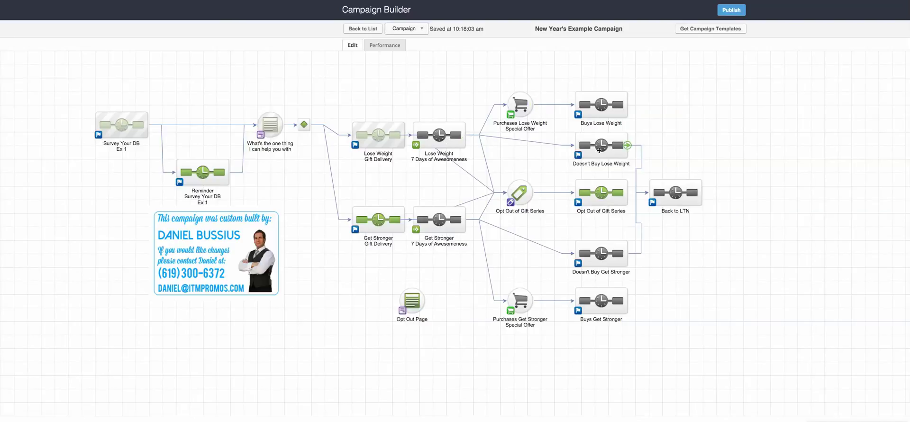
Step: Highlight the Doesn't Buy Lose Weight and Doesn't Buy Get Stronger sequences in turn
{"action": "left_click_drag", "start_coordinate": [664, 164], "coordinate": [562, 129]}
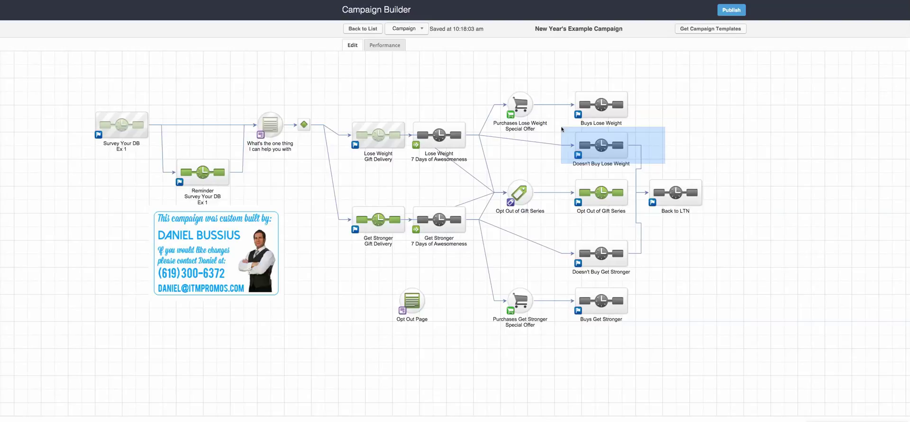
{"action": "left_click_drag", "start_coordinate": [561, 128], "coordinate": [562, 128]}
{"action": "left_click_drag", "start_coordinate": [698, 284], "coordinate": [566, 232]}
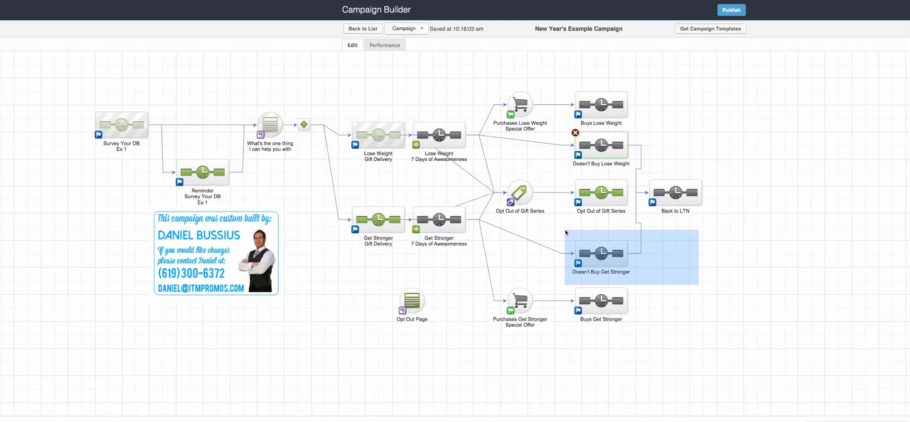
{"action": "left_click_drag", "start_coordinate": [565, 231], "coordinate": [566, 232]}
Step: Examine the Get Stronger delivery link, the Back to LTN sequence and the Reminder Survey Your DB Ex 1 sequence
{"action": "left_click_drag", "start_coordinate": [398, 264], "coordinate": [457, 181]}
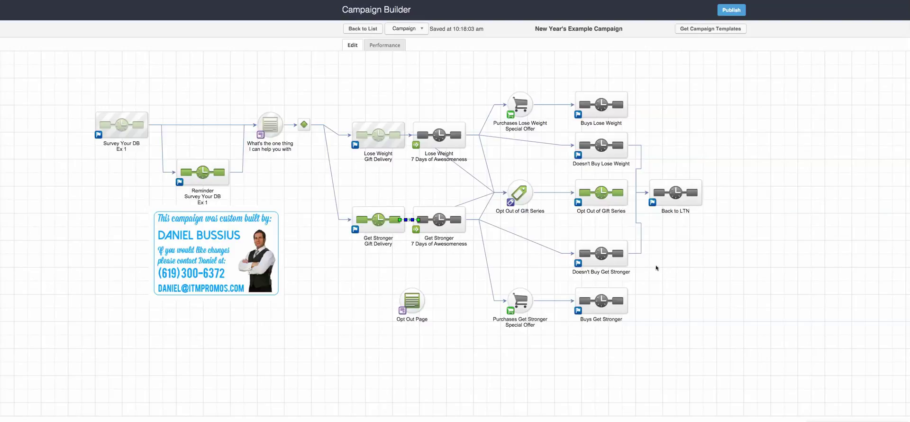
{"action": "left_click_drag", "start_coordinate": [736, 224], "coordinate": [647, 159]}
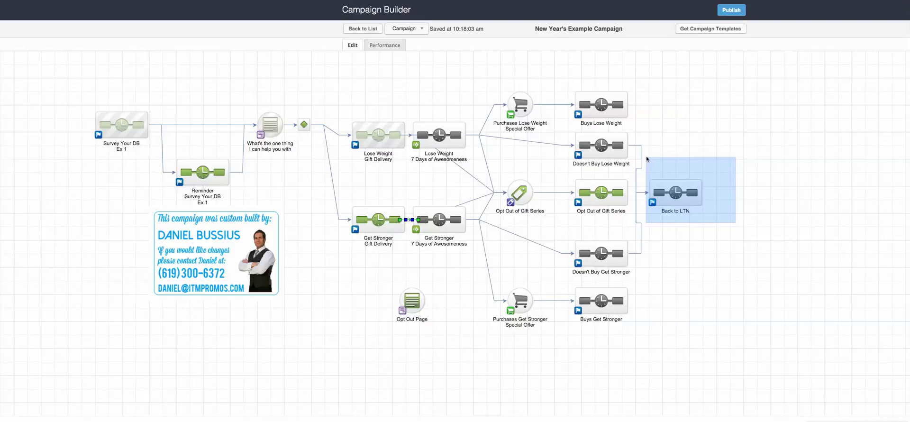
{"action": "left_click_drag", "start_coordinate": [647, 159], "coordinate": [647, 158]}
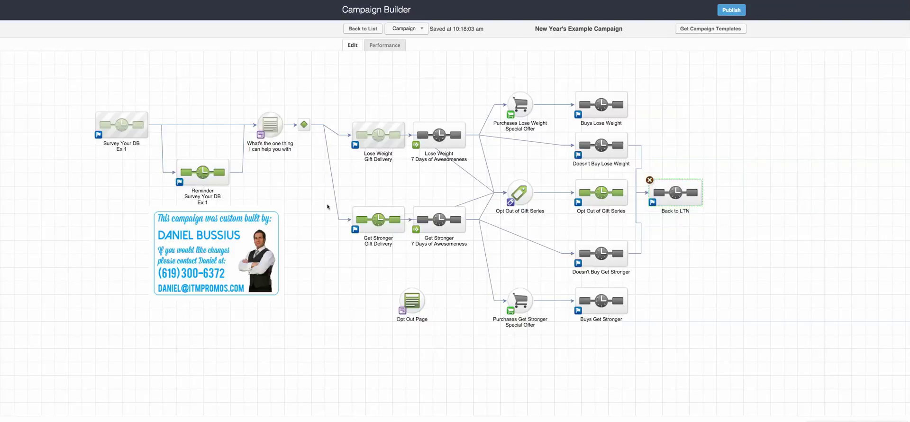
{"action": "left_click_drag", "start_coordinate": [256, 203], "coordinate": [167, 143]}
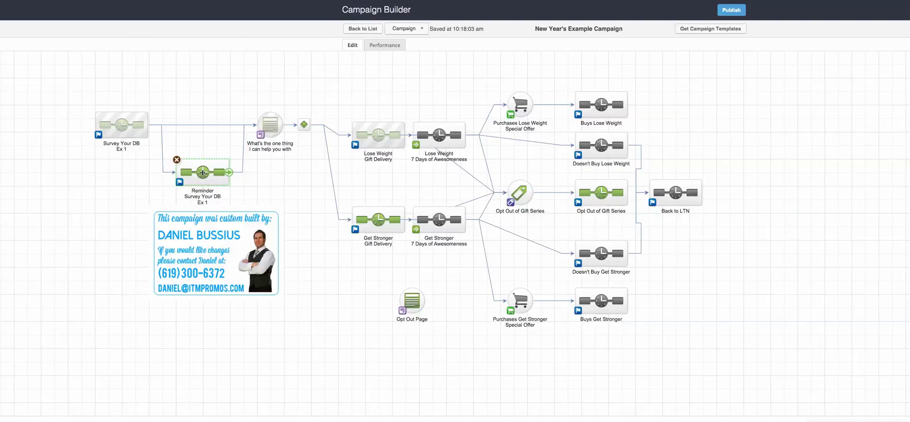
Step: Open the Opt Out Page web form and inspect the spacer's settings without changing them
{"action": "left_click_drag", "start_coordinate": [442, 336], "coordinate": [373, 271]}
{"action": "double_click", "coordinate": [410, 302]}
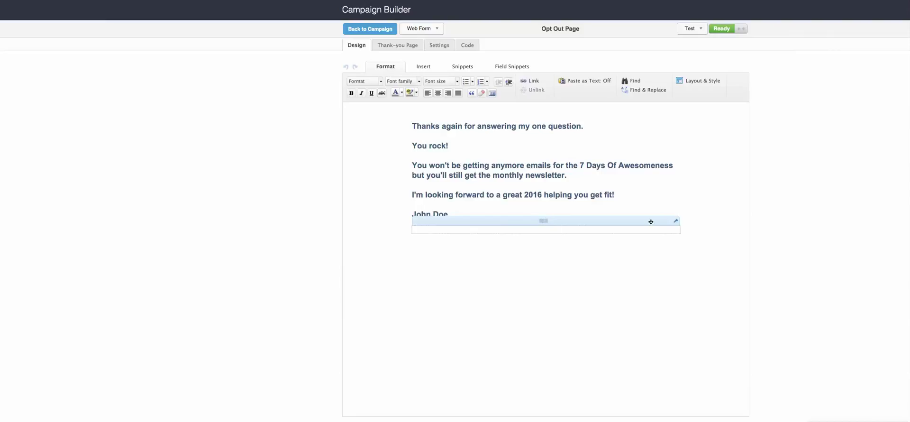
{"action": "left_click", "coordinate": [680, 220]}
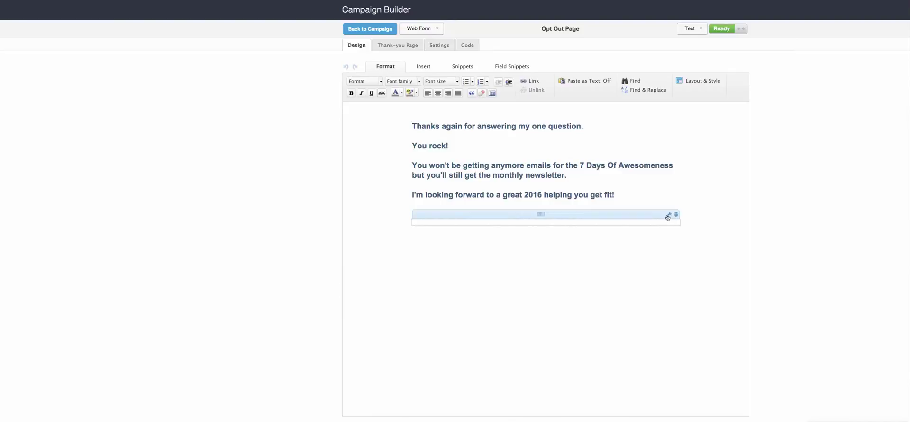
{"action": "left_click", "coordinate": [669, 216]}
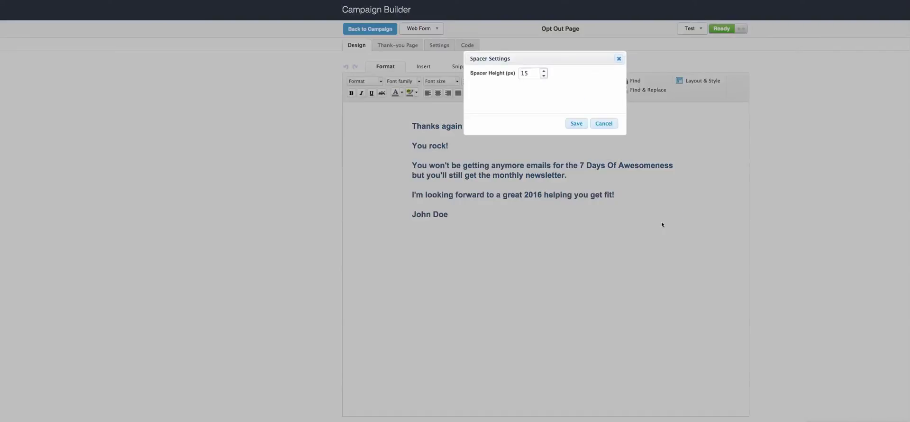
{"action": "left_click", "coordinate": [603, 123]}
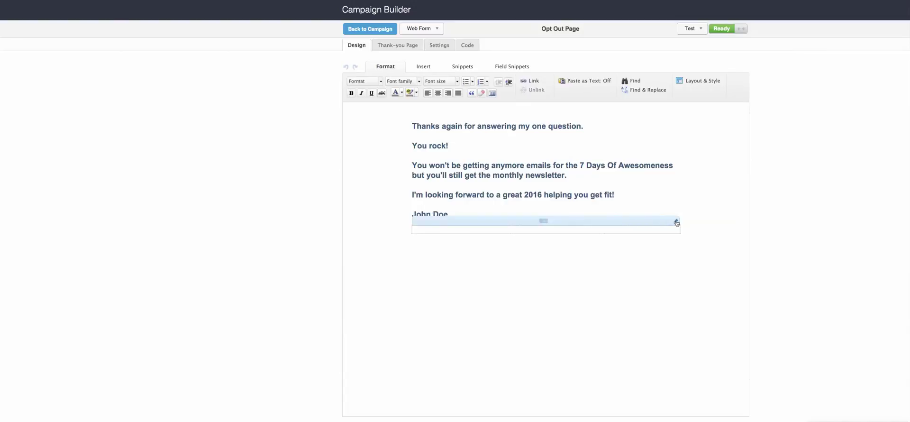
Step: Review the Opt Out Page's submit button settings and its message about the 7 Days Of Awesomeness emails, and return to the campaign
{"action": "left_click", "coordinate": [677, 221]}
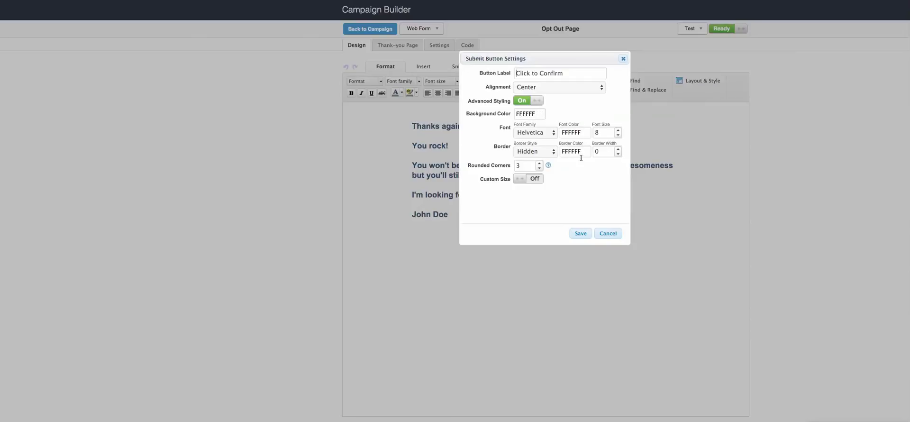
{"action": "left_click", "coordinate": [584, 235]}
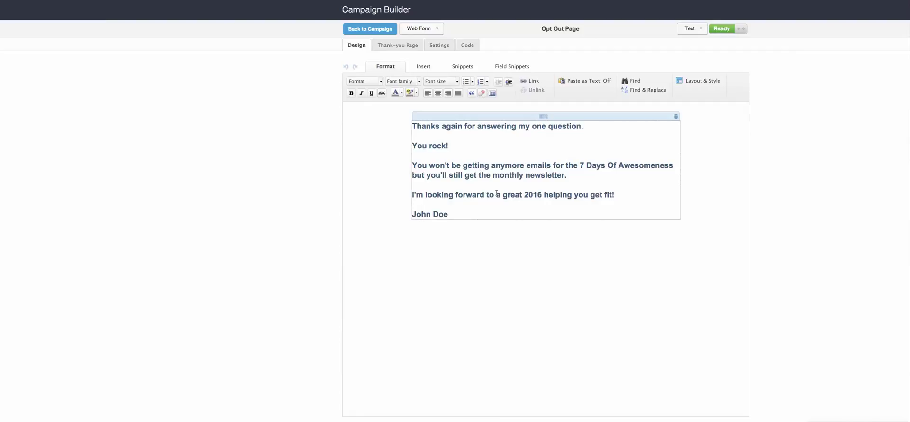
{"action": "left_click_drag", "start_coordinate": [412, 165], "coordinate": [624, 194]}
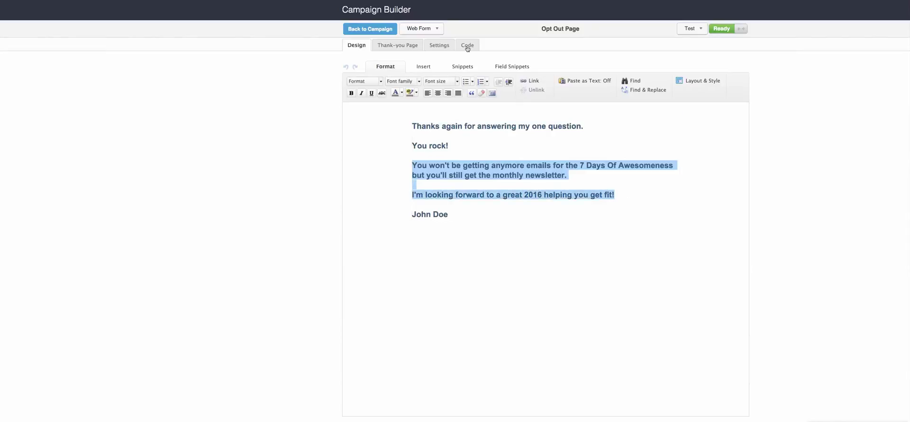
{"action": "left_click", "coordinate": [362, 32]}
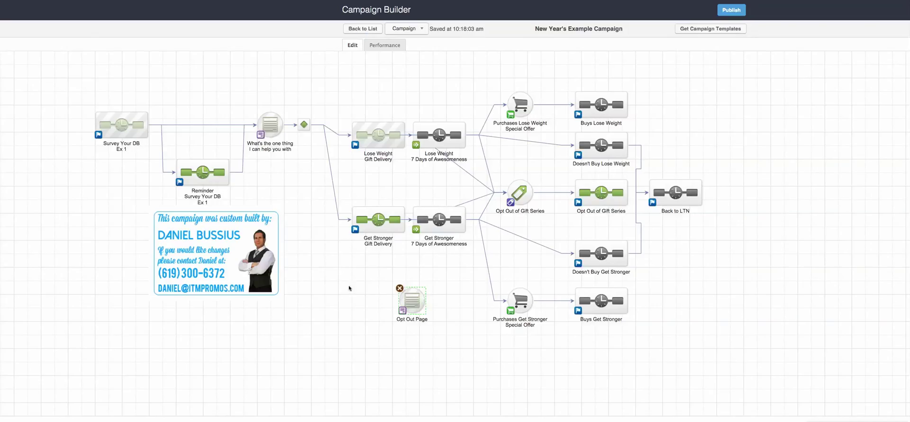
Step: Highlight the Opt Out Page and the Lose Weight Gift Delivery and 7 Days of Awesomeness sequences
{"action": "left_click_drag", "start_coordinate": [429, 329], "coordinate": [388, 292]}
{"action": "left_click_drag", "start_coordinate": [423, 174], "coordinate": [342, 93]}
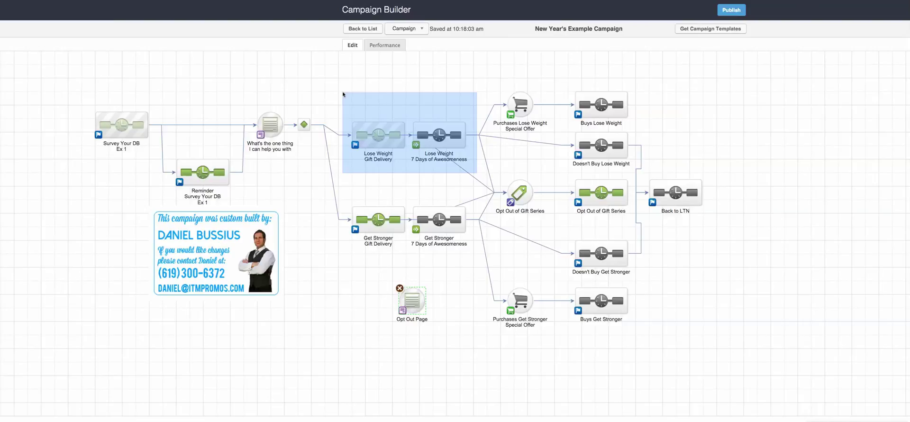
{"action": "left_click_drag", "start_coordinate": [343, 94], "coordinate": [411, 94]}
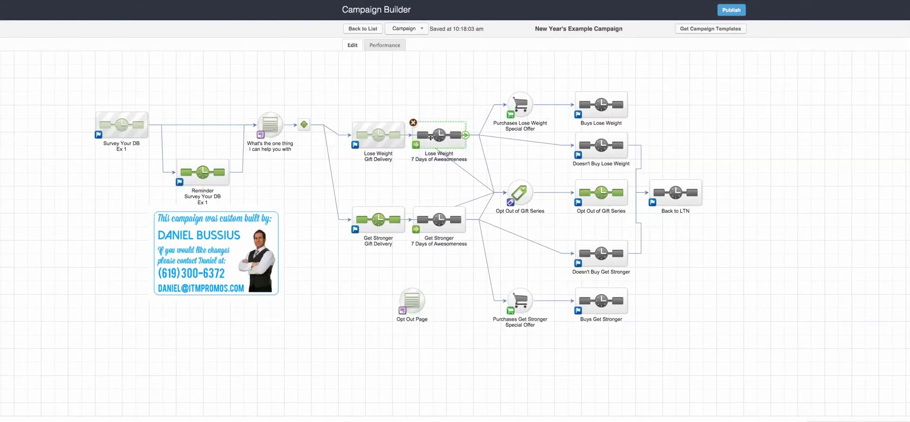
Step: Review the first email in the Lose Weight 7 Days of Awesomeness sequence and look inside the Get Stronger 7 Days of Awesomeness sequence
{"action": "double_click", "coordinate": [449, 137]}
{"action": "double_click", "coordinate": [151, 94]}
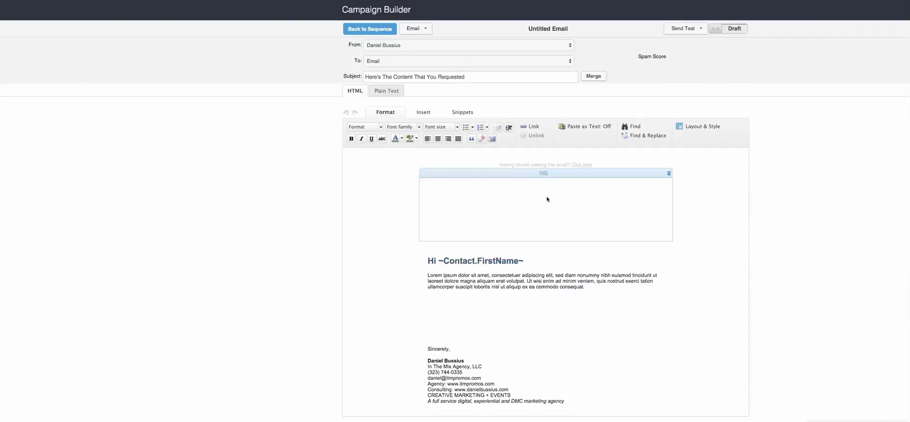
{"action": "left_click", "coordinate": [369, 27]}
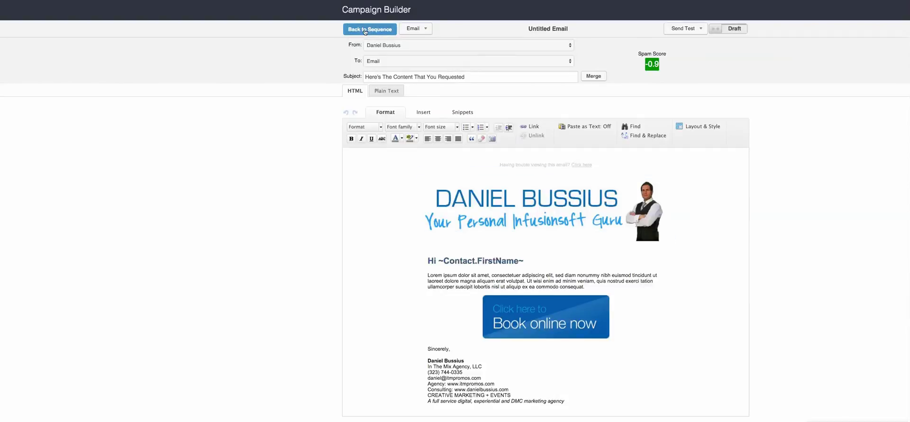
{"action": "left_click", "coordinate": [364, 31]}
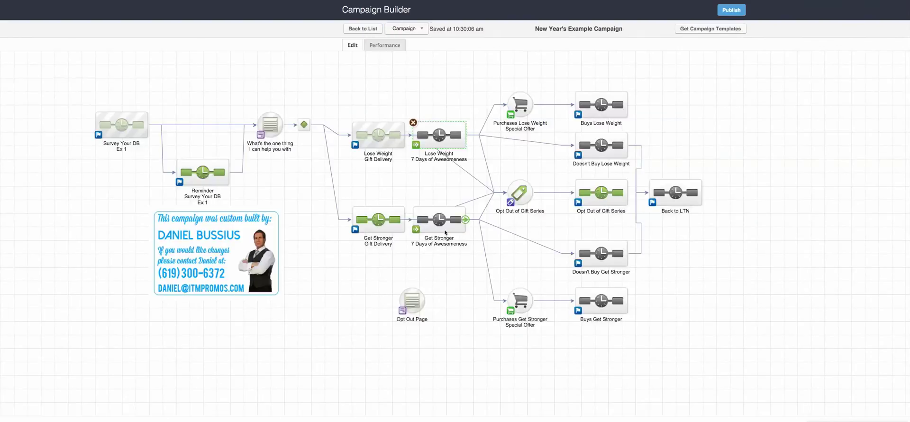
{"action": "double_click", "coordinate": [436, 210]}
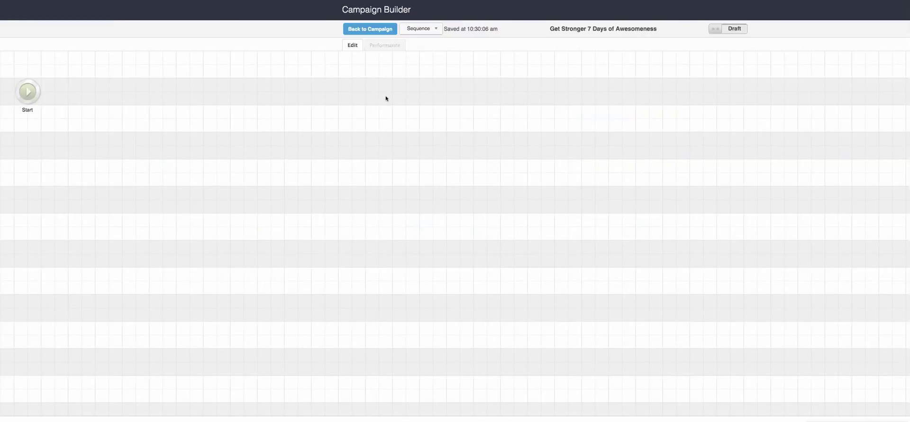
{"action": "left_click", "coordinate": [374, 31]}
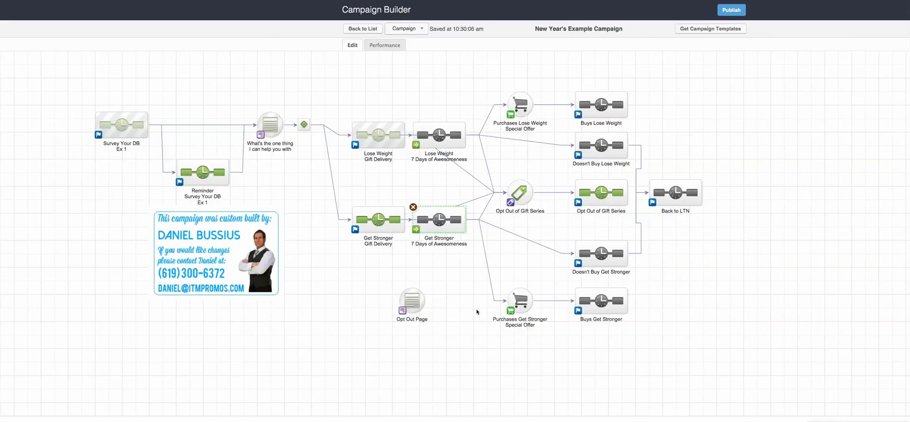
Step: Highlight the Opt Out Page web form and the Opt Out of Gift Series tag goal on the campaign canvas
{"action": "left_click_drag", "start_coordinate": [443, 336], "coordinate": [383, 268]}
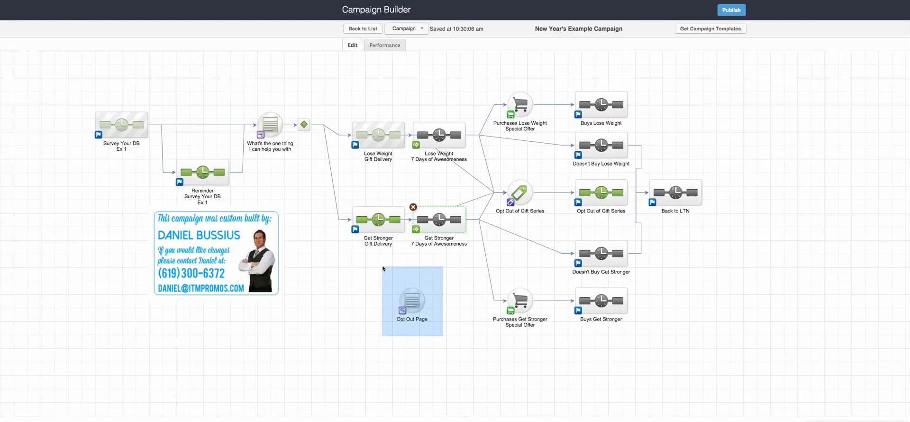
{"action": "left_click_drag", "start_coordinate": [383, 268], "coordinate": [395, 280]}
{"action": "mouse_move", "coordinate": [421, 309]}
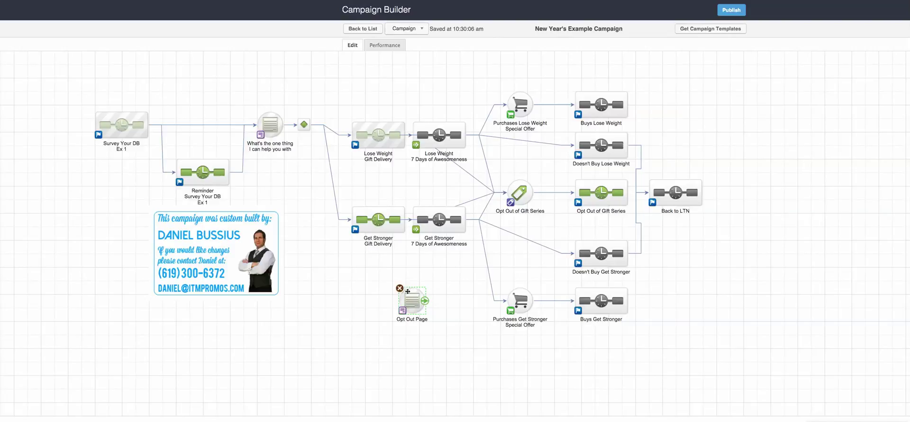
{"action": "left_click_drag", "start_coordinate": [431, 333], "coordinate": [395, 273]}
{"action": "left_click_drag", "start_coordinate": [547, 227], "coordinate": [495, 167]}
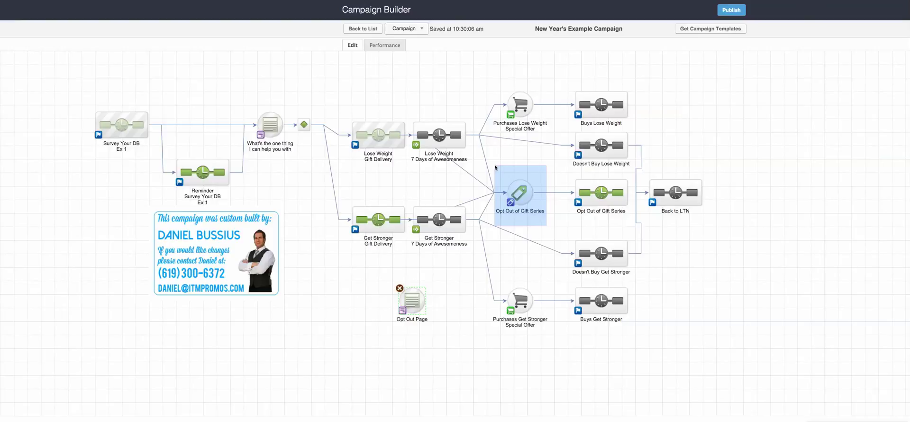
{"action": "left_click_drag", "start_coordinate": [495, 167], "coordinate": [495, 167]}
Step: Highlight both 7 Days of Awesomeness sequences together, followed by the Opt Out Page and the Opt Out of Gift Series goal
{"action": "left_click_drag", "start_coordinate": [418, 85], "coordinate": [460, 268]}
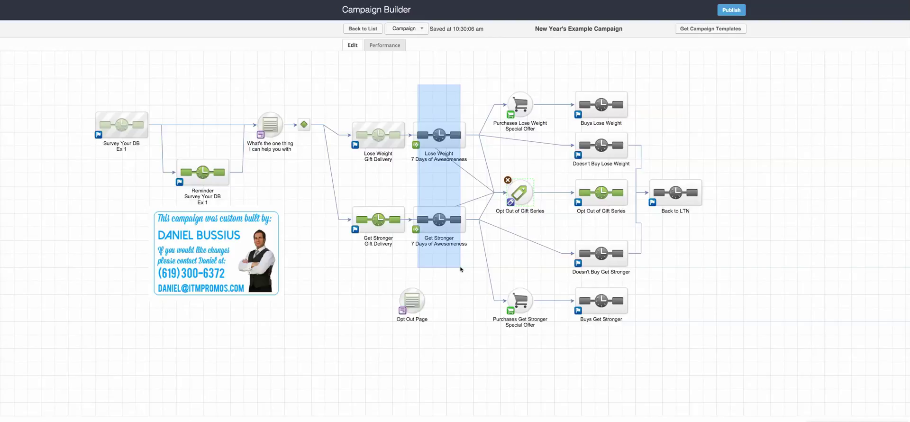
{"action": "left_click_drag", "start_coordinate": [460, 268], "coordinate": [460, 268]}
{"action": "left_click_drag", "start_coordinate": [459, 359], "coordinate": [376, 264]}
{"action": "left_click_drag", "start_coordinate": [545, 225], "coordinate": [504, 161]}
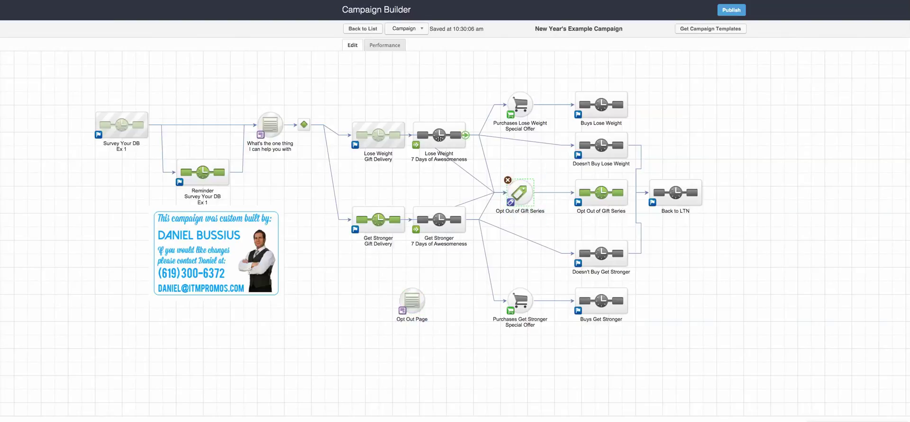
Step: Highlight the Lose Weight and Get Stronger 7 Days of Awesomeness sequences one at a time, ending on the Opt Out of Gift Series sequence
{"action": "left_click_drag", "start_coordinate": [407, 103], "coordinate": [480, 161]}
{"action": "left_click_drag", "start_coordinate": [477, 264], "coordinate": [410, 199]}
{"action": "left_click_drag", "start_coordinate": [631, 223], "coordinate": [559, 173]}
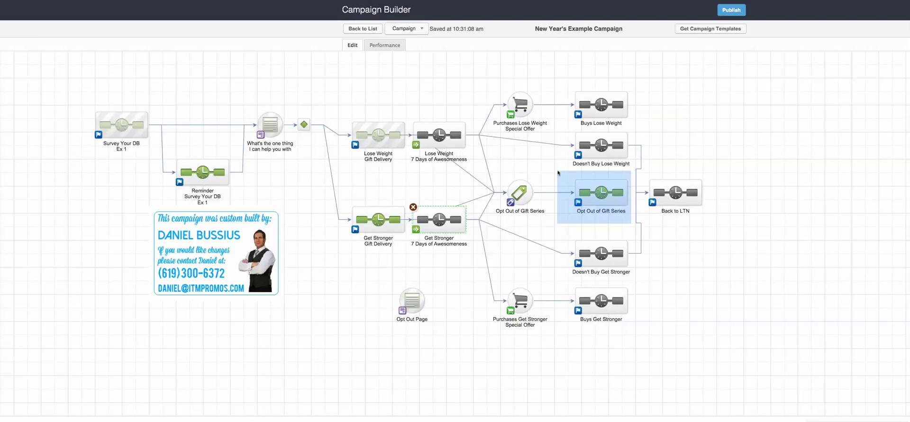
{"action": "left_click_drag", "start_coordinate": [558, 172], "coordinate": [557, 173]}
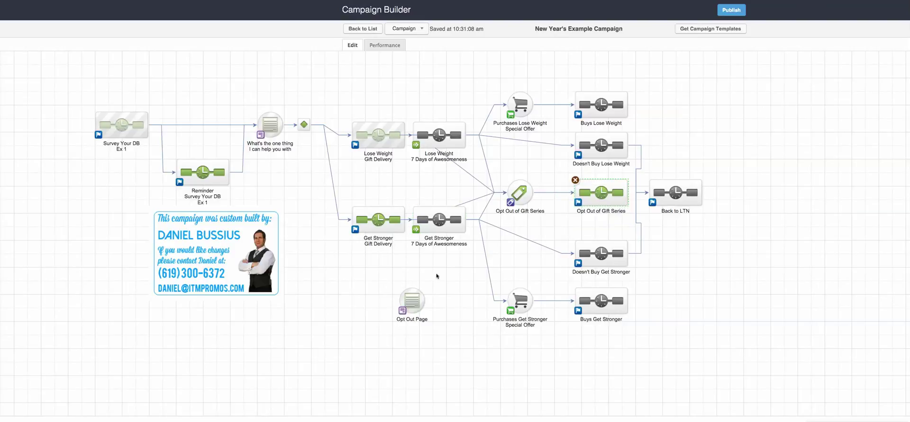